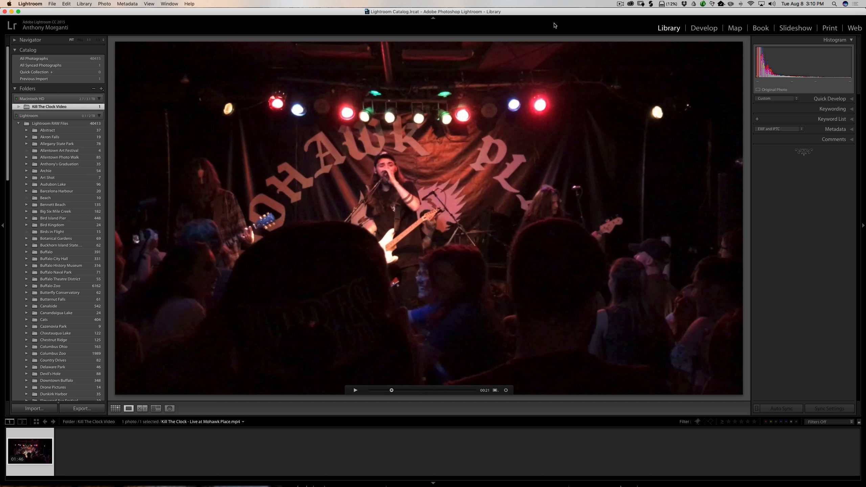
- Try to open the concert video in the Develop module, and return to the Library
left_click(704, 29)
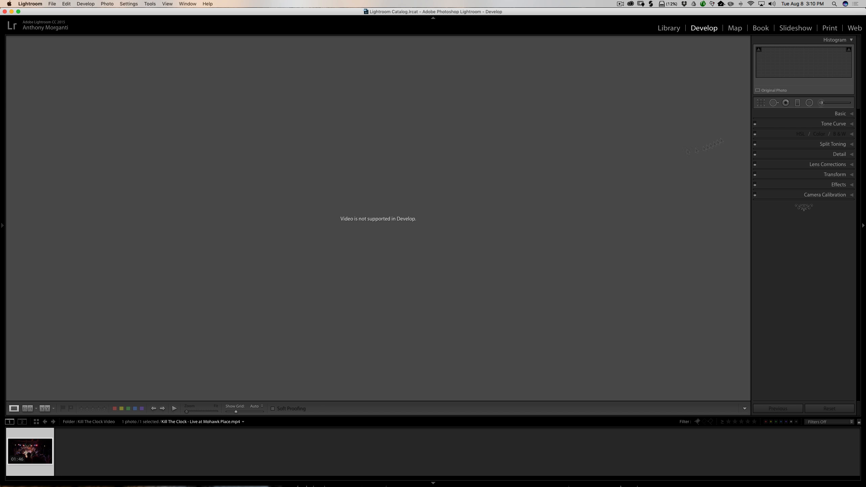
left_click(670, 30)
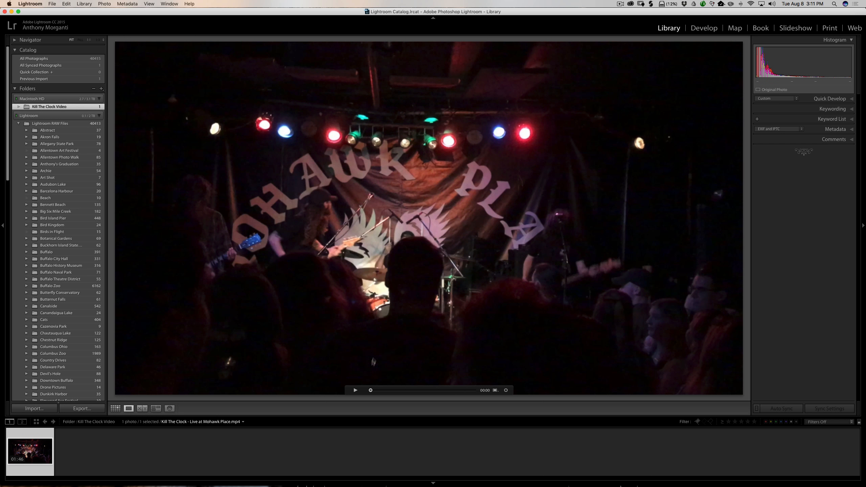
- Move the video's playhead to 00:15 and capture that frame as a still image
left_click_drag(371, 390, 385, 392)
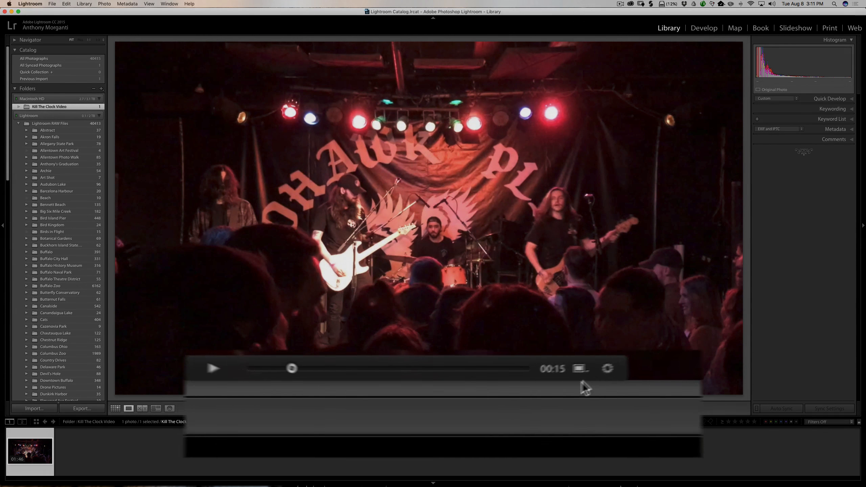
left_click(593, 369)
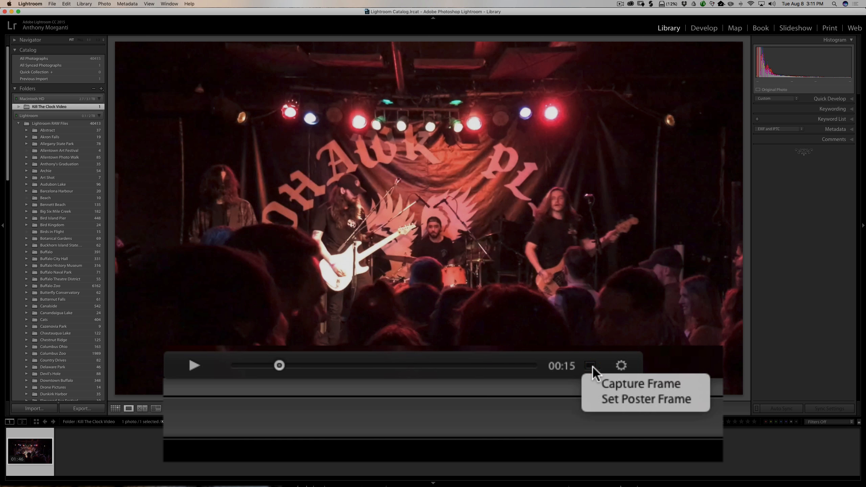
left_click(626, 383)
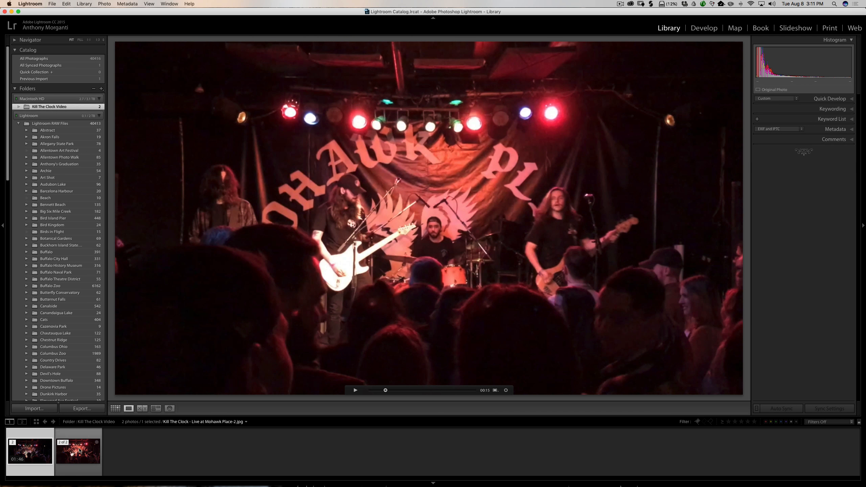
- Open the captured still in the Develop module and change its treatment to Black & White
left_click(79, 452)
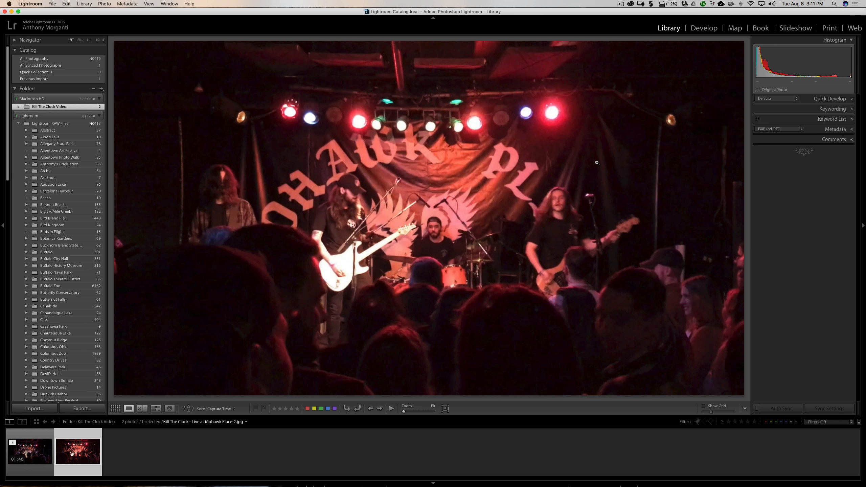
left_click(704, 29)
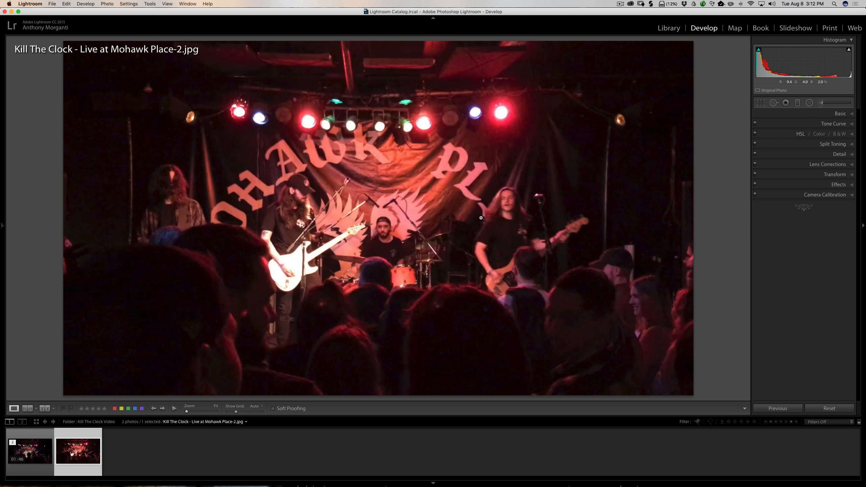
left_click(840, 115)
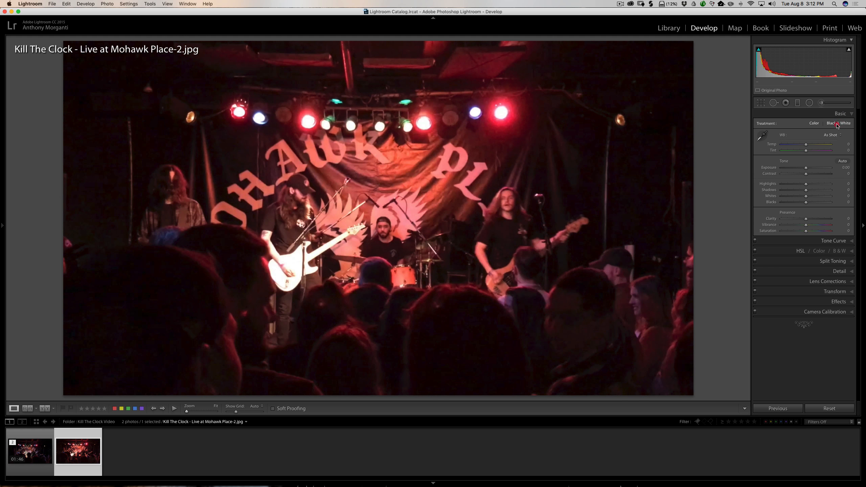
left_click(837, 124)
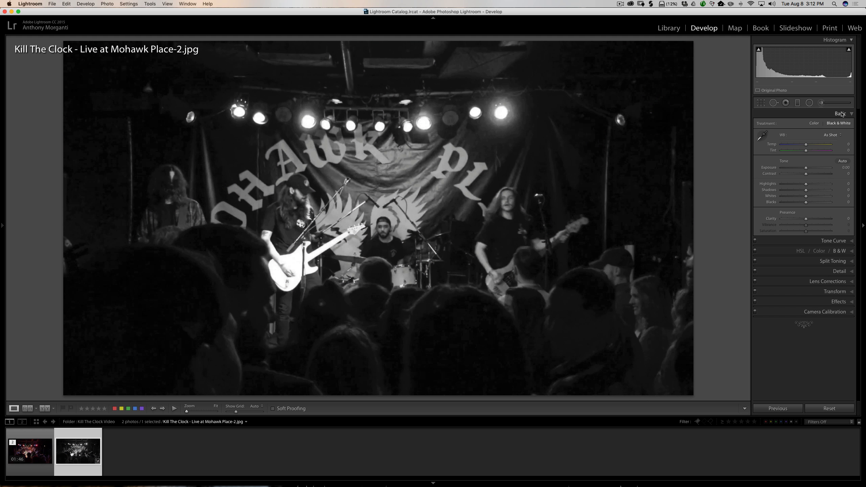
- Set the still's Contrast to +36, Highlights +12, Shadows -3, Whites +42 and Clarity +16, and its point curve to Medium Contrast
left_click_drag(806, 174, 810, 219)
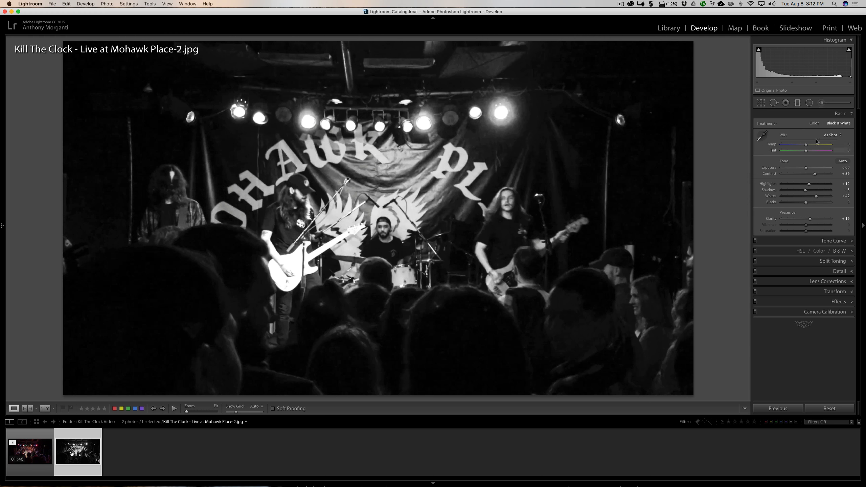
left_click(833, 114)
left_click(833, 124)
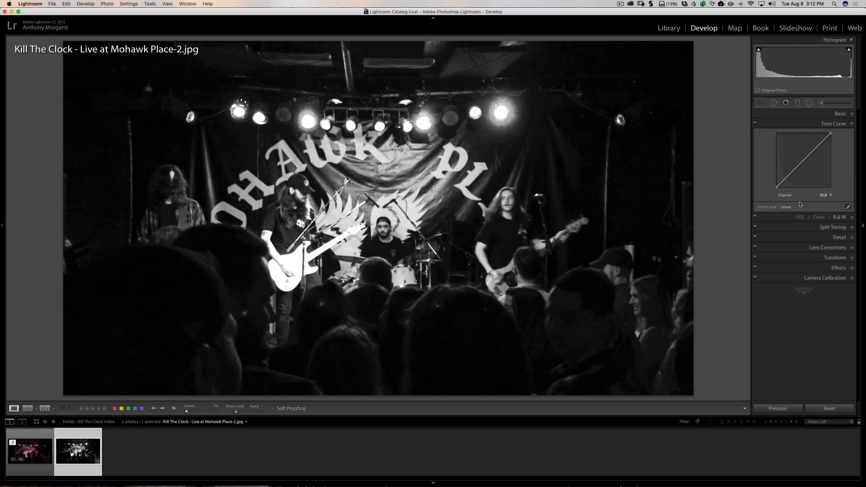
left_click(794, 207)
left_click(794, 210)
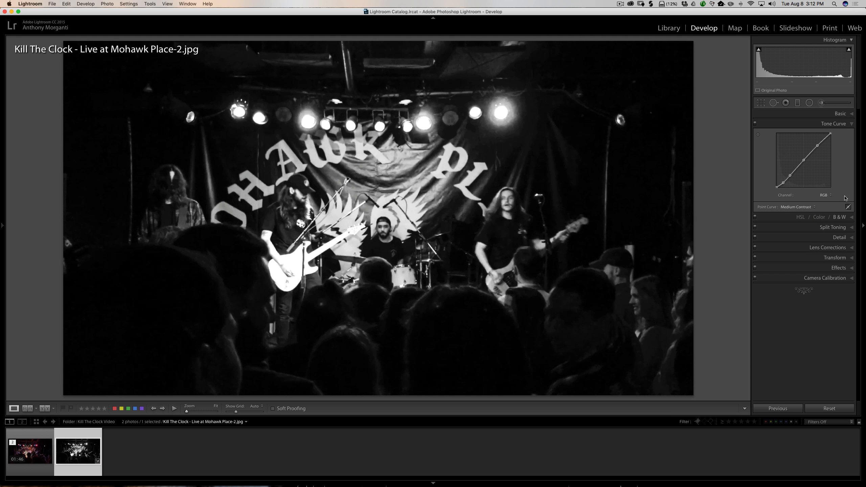
left_click(833, 123)
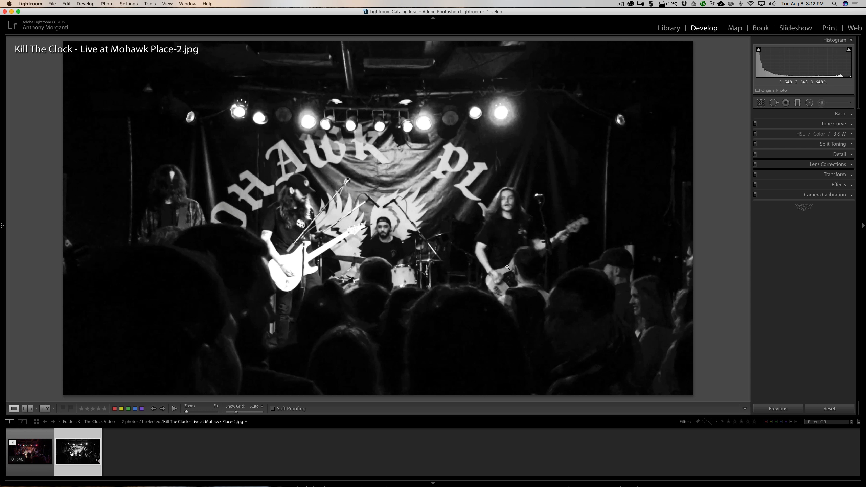
- View the original video and the edited black-and-white still in the Library for comparison
left_click(30, 451)
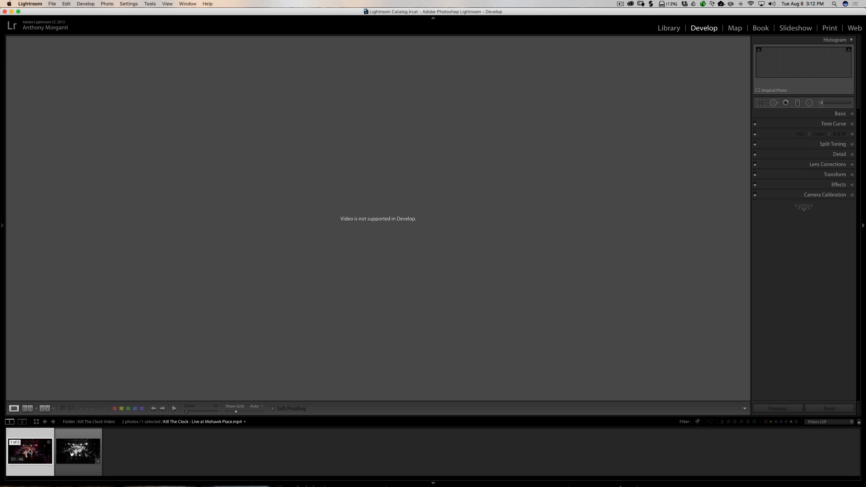
left_click(668, 28)
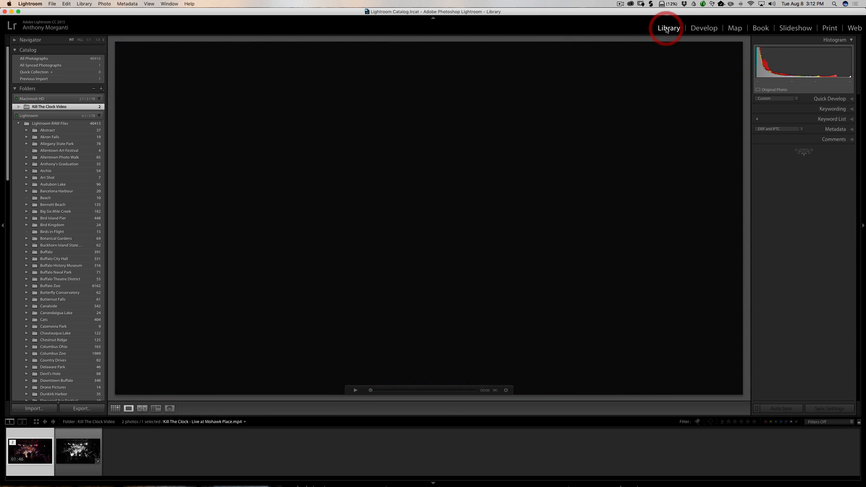
left_click(81, 456)
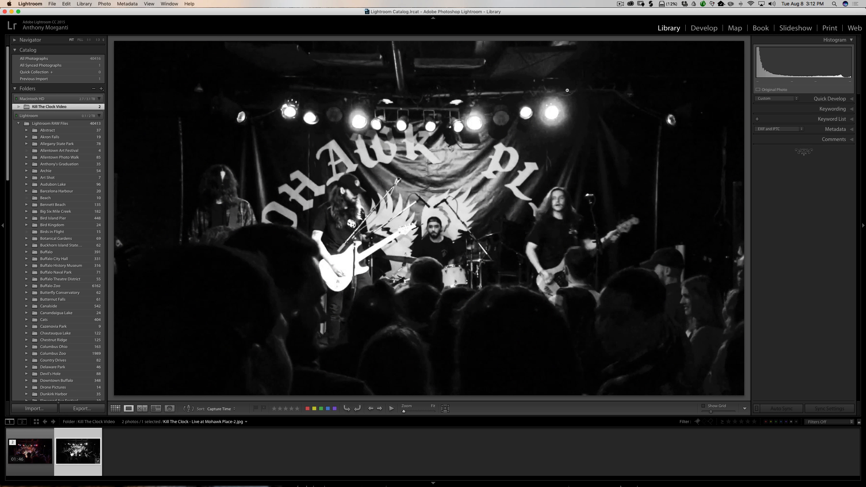
- In the Develop module, add the video to the still's selection and synchronize the still's available develop settings to it
left_click(711, 28)
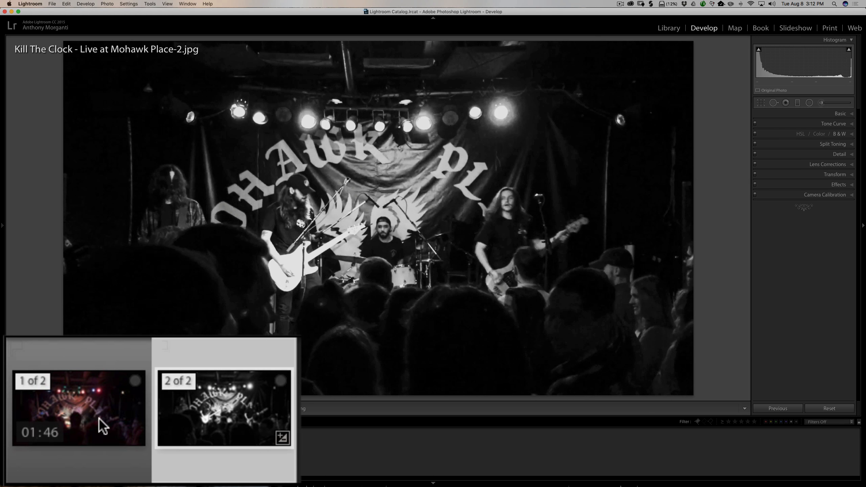
left_click(89, 414, "super")
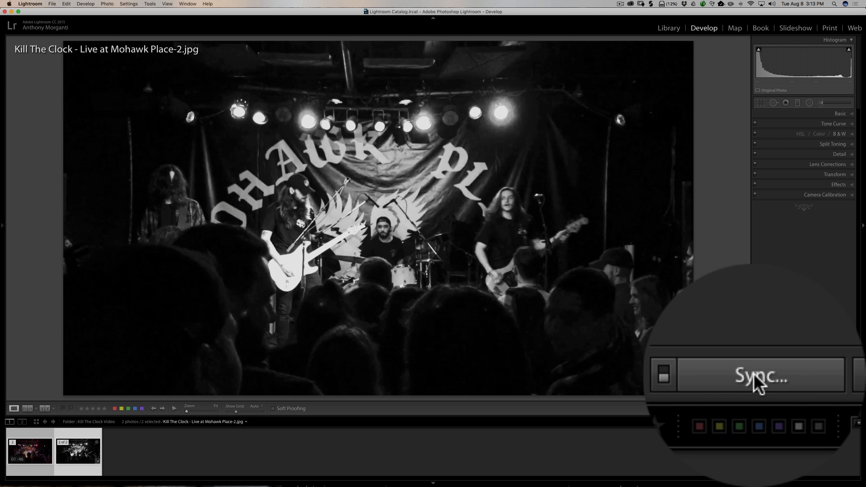
left_click(779, 408)
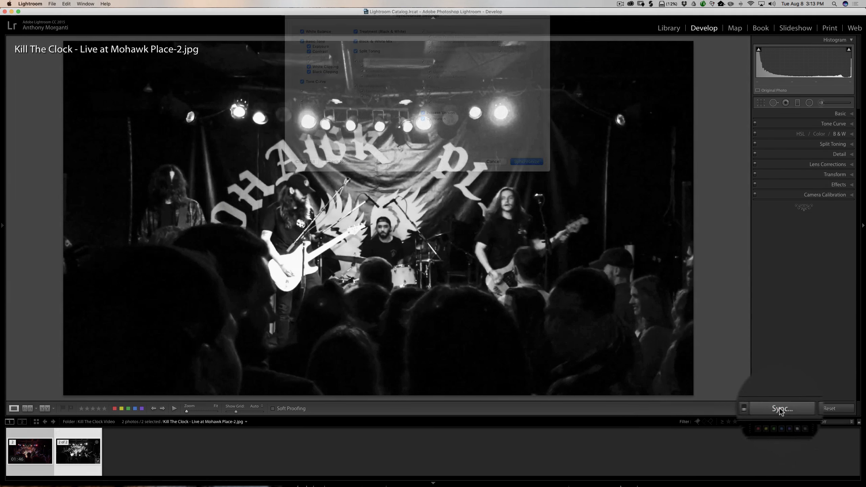
left_click_drag(364, 15, 366, 93)
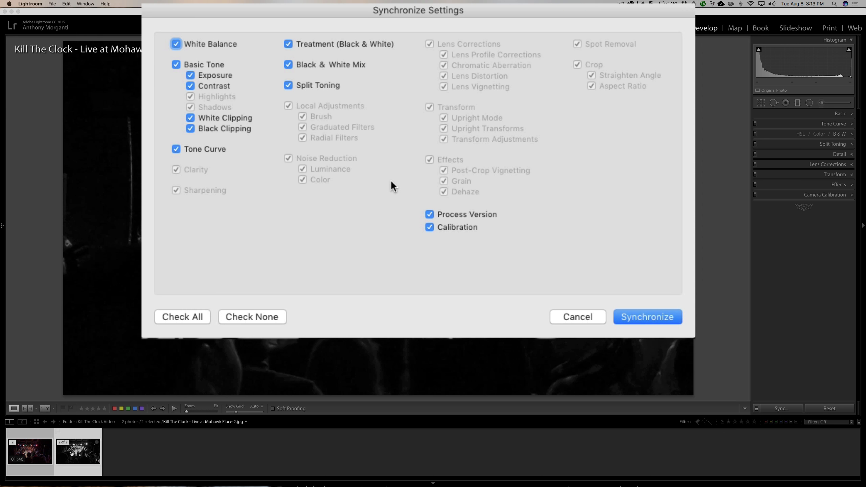
left_click(637, 317)
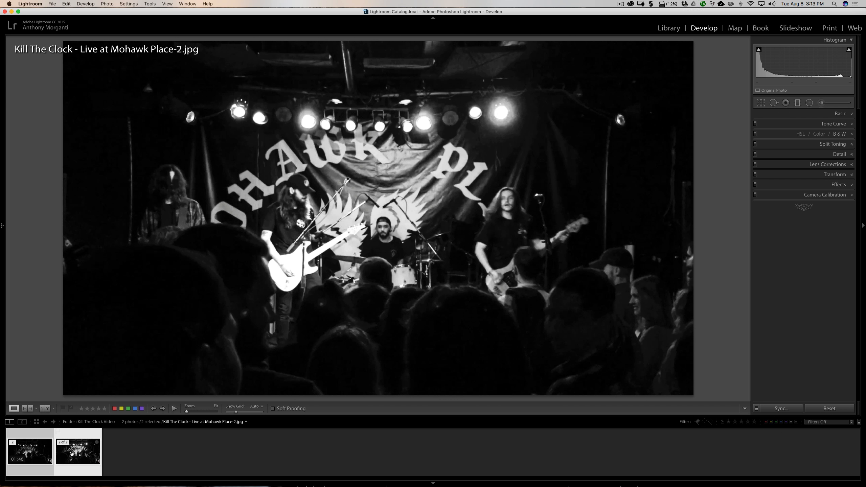
- Play the synchronized video briefly in the Library, pause it, and compare it with the edited still
left_click(69, 458, "super")
left_click(29, 458)
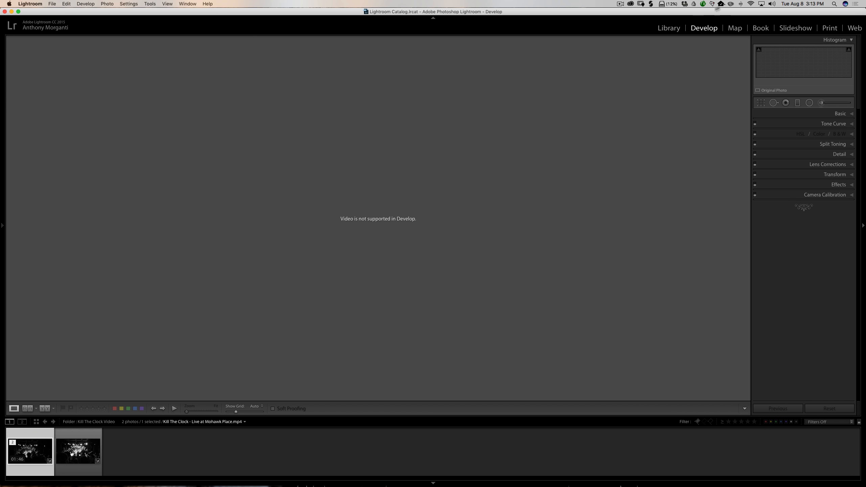
left_click(661, 28)
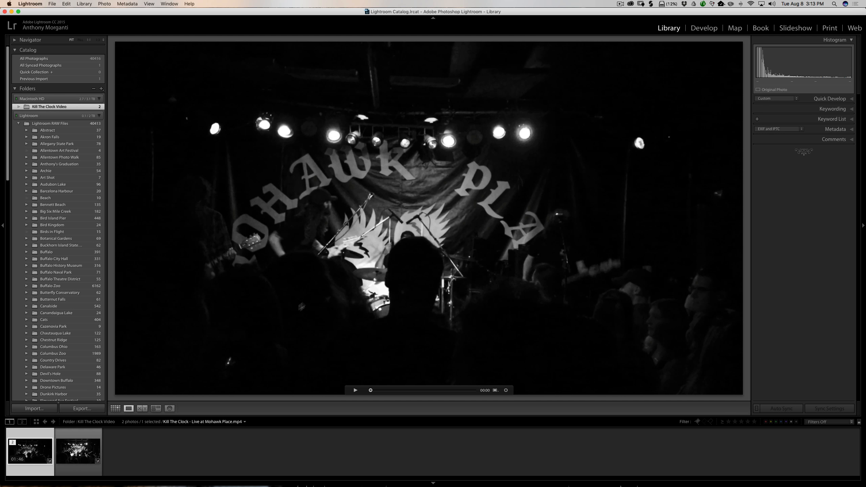
left_click(356, 391)
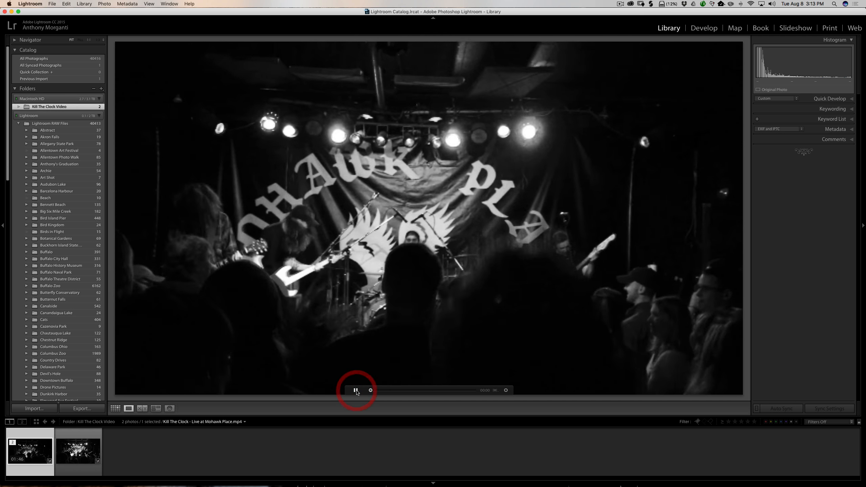
key("space")
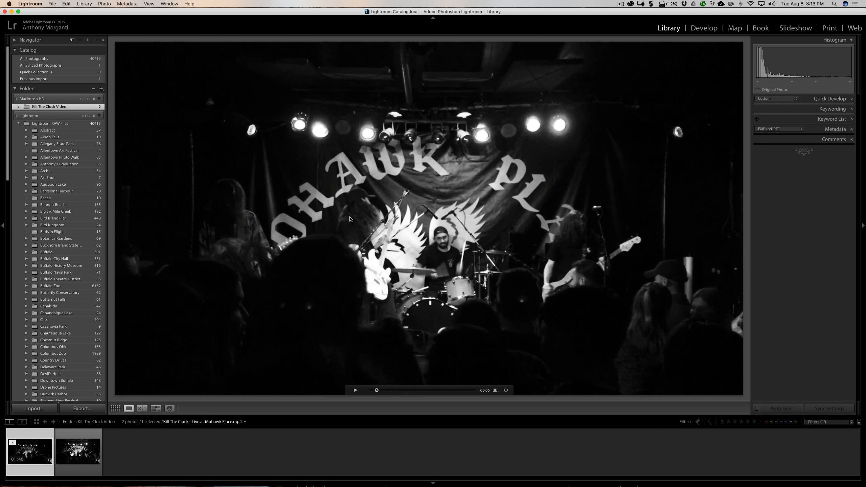
key("Right")
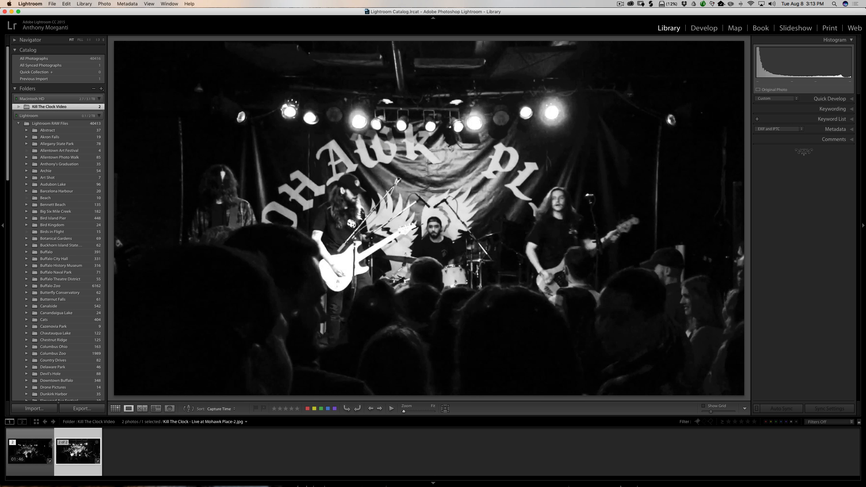
key("Left")
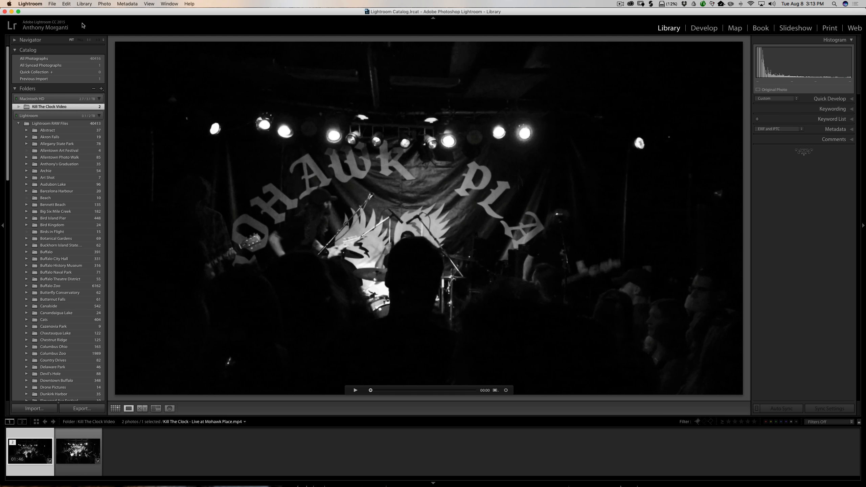
left_click(53, 4)
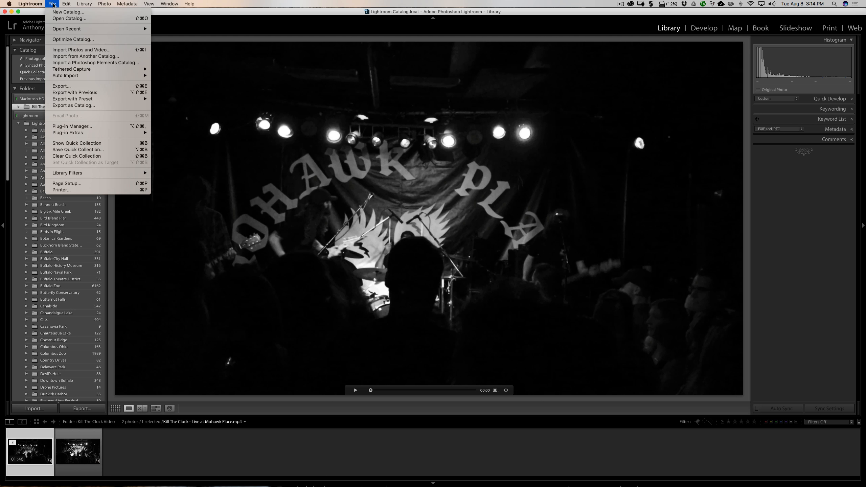
left_click(62, 87)
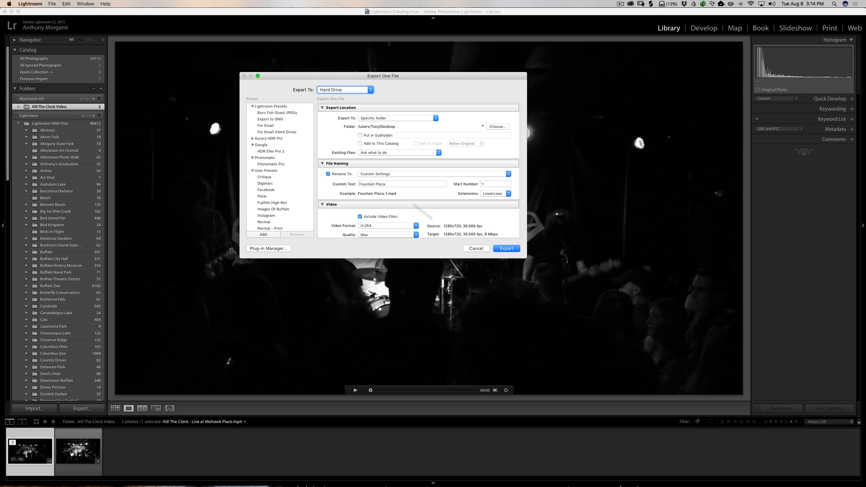
left_click(477, 249)
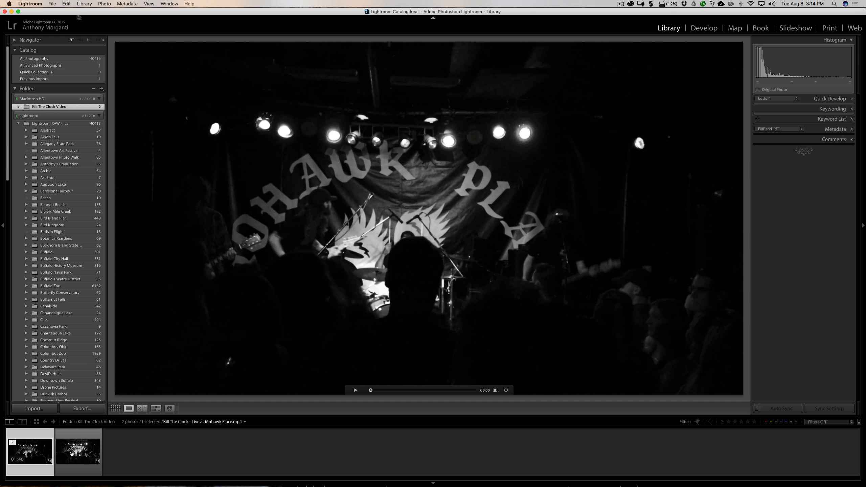
- Open the export settings for the selected concert video and set the custom file name text to KTC
left_click(52, 4)
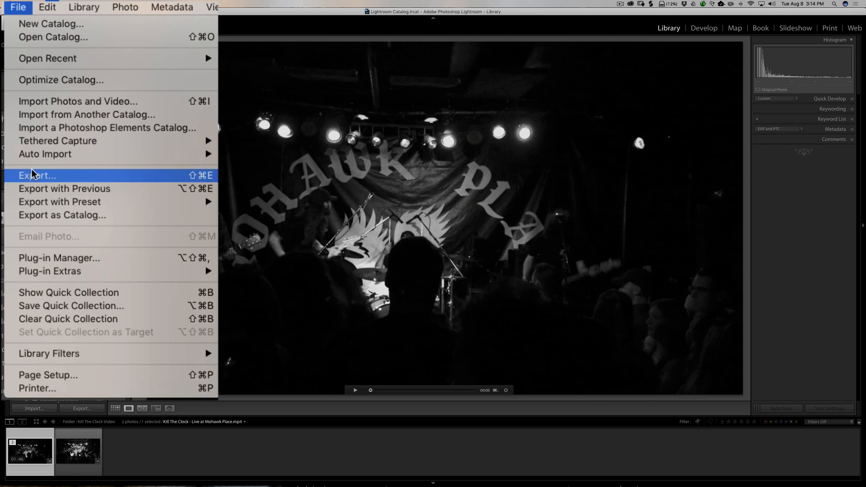
left_click(32, 175)
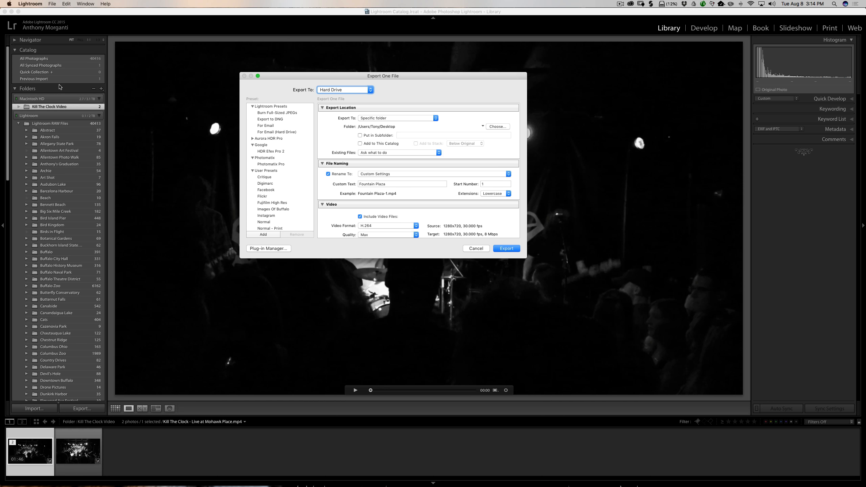
left_click(420, 185)
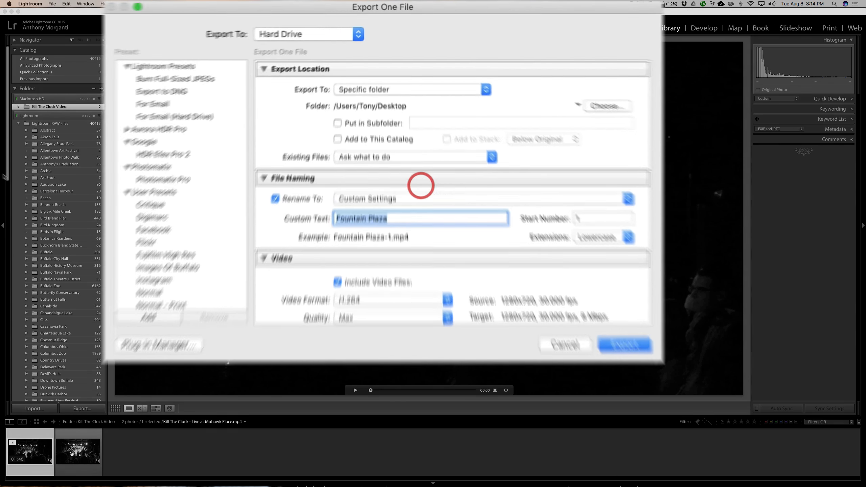
type("KTC")
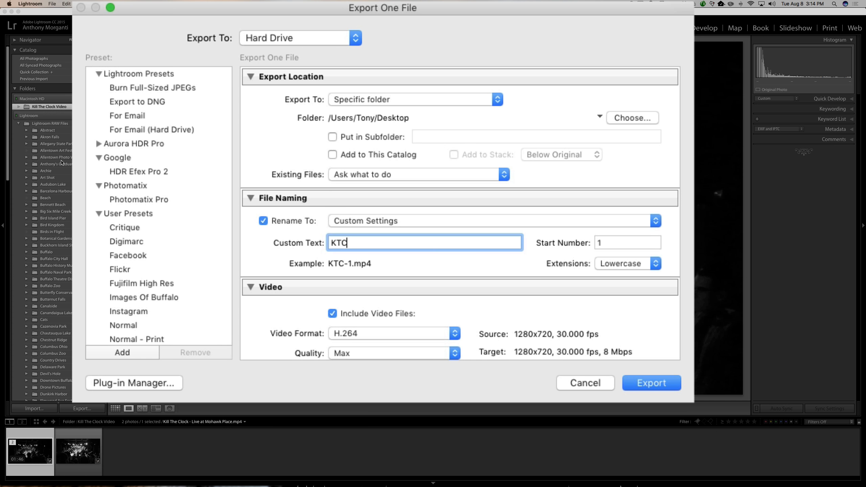
- Keep video files included in the export, with H.264 as the video format and Max as the quality
scroll(257, 287, "down", 5)
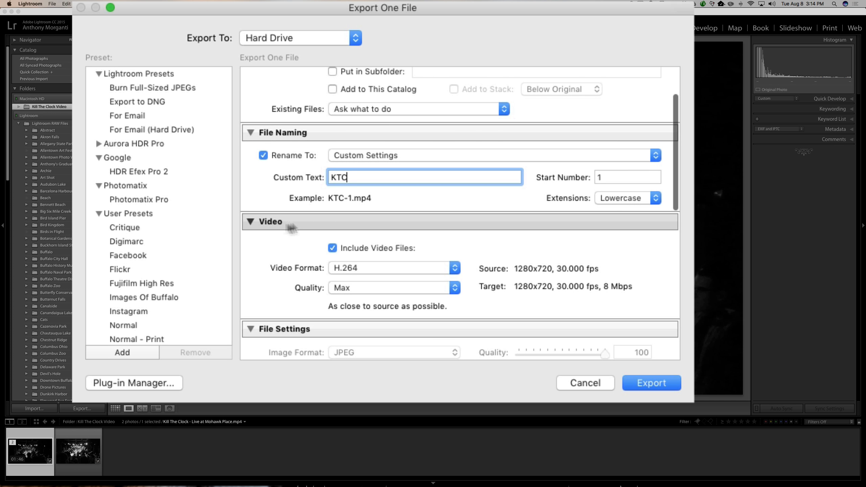
scroll(301, 223, "down", 3)
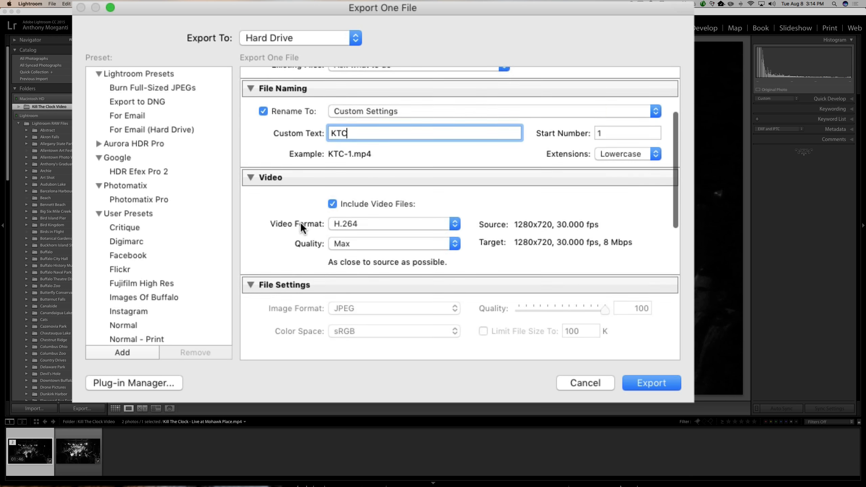
left_click(332, 203)
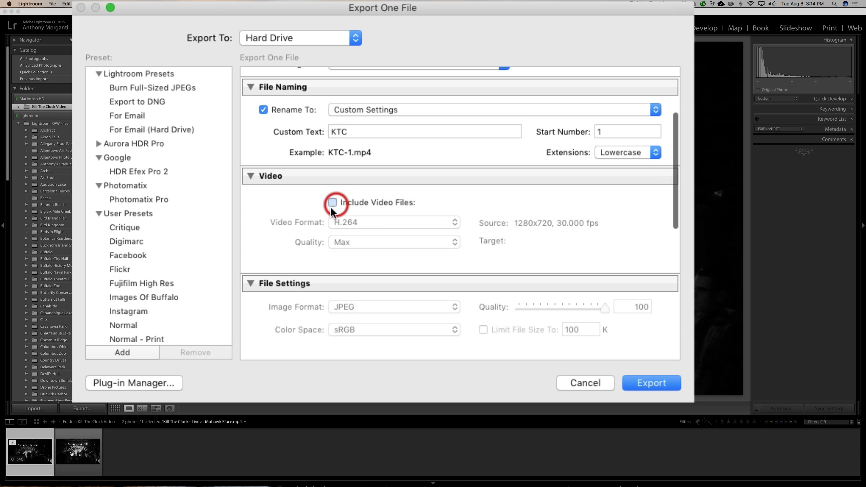
left_click(333, 203)
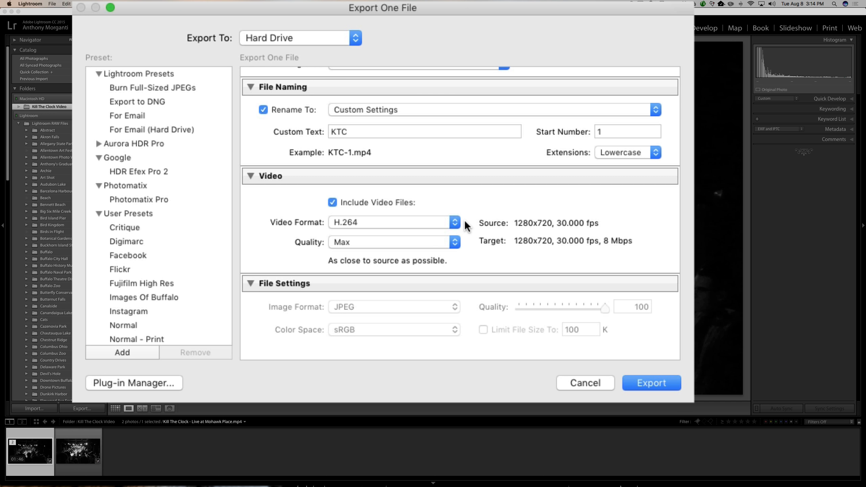
left_click(454, 223)
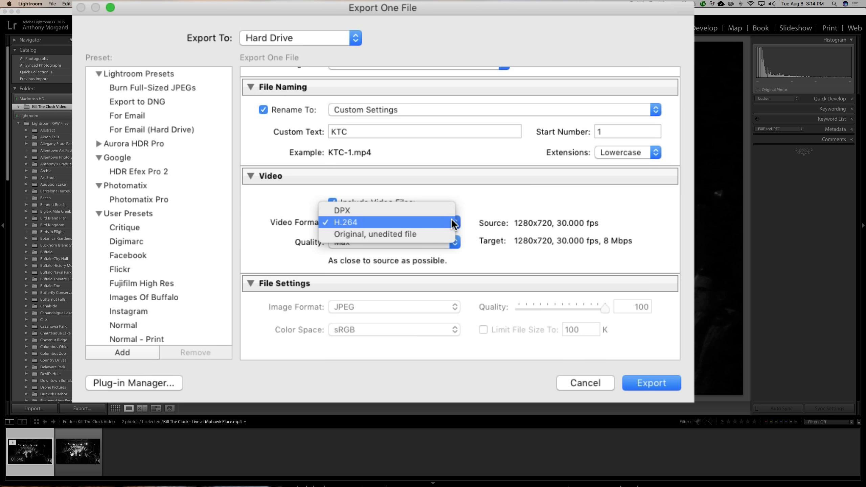
left_click(363, 222)
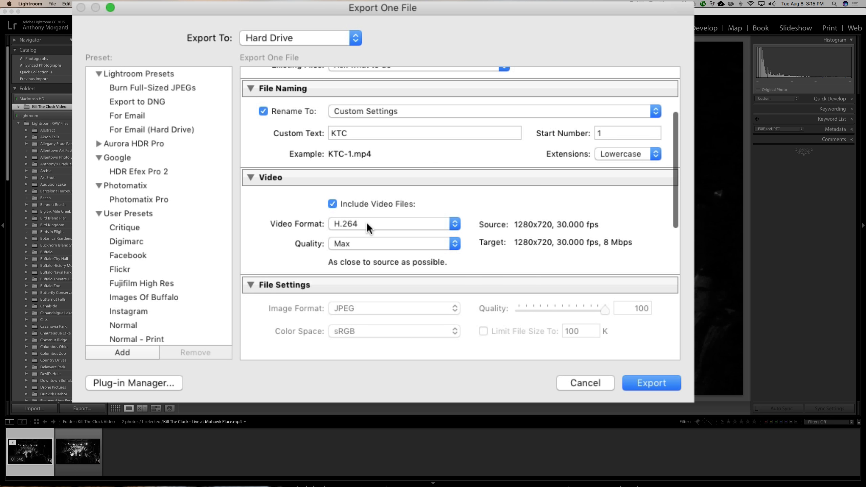
scroll(367, 222, "up", 1)
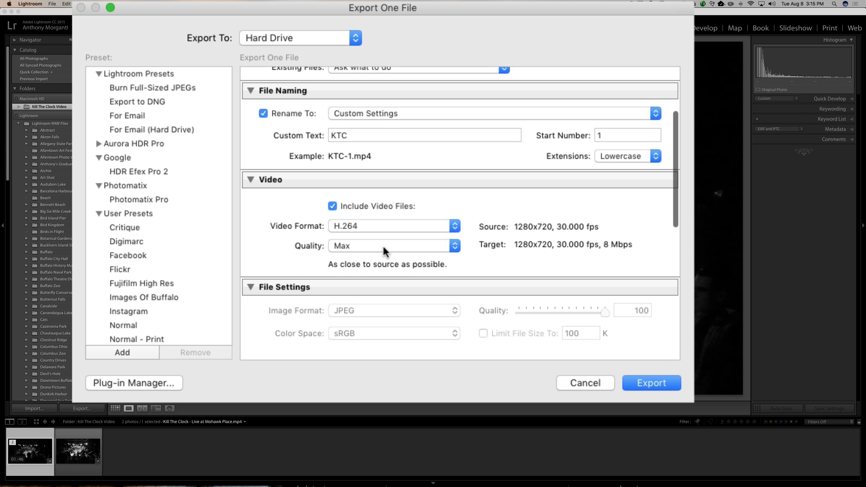
left_click(415, 246)
left_click(401, 246)
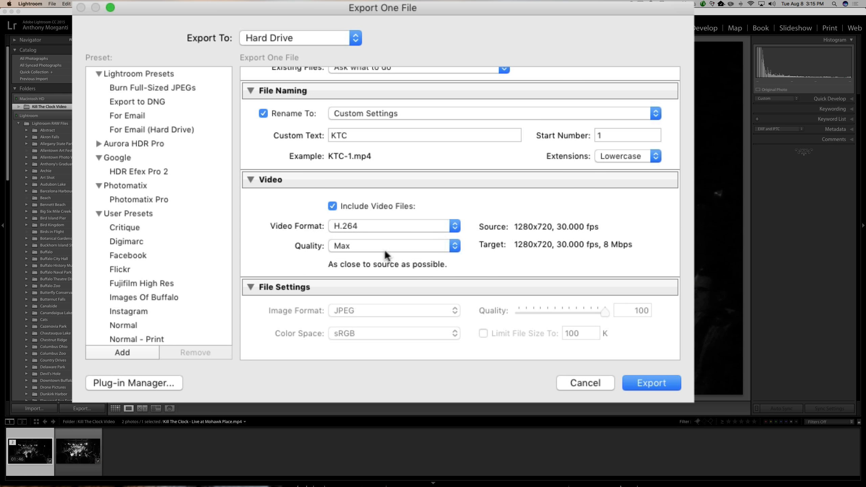
- Set the post-processing action after export to Do nothing
scroll(460, 261, "up", 5)
scroll(461, 261, "up", 2)
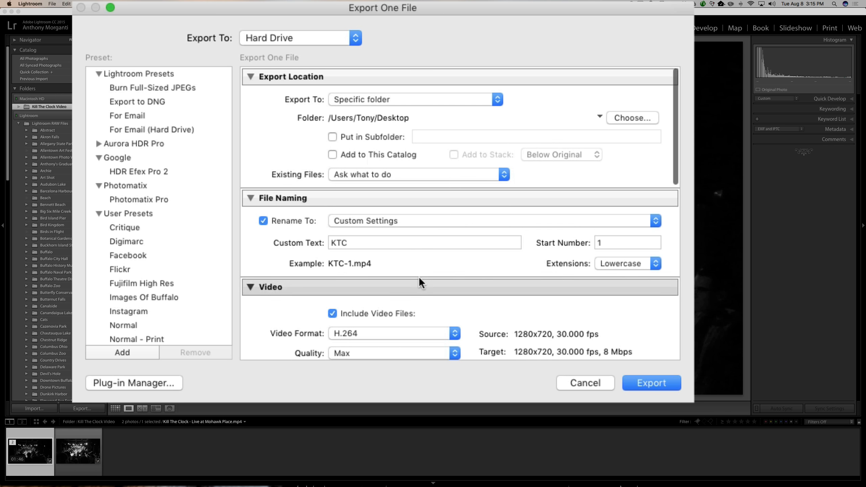
scroll(464, 261, "down", 15)
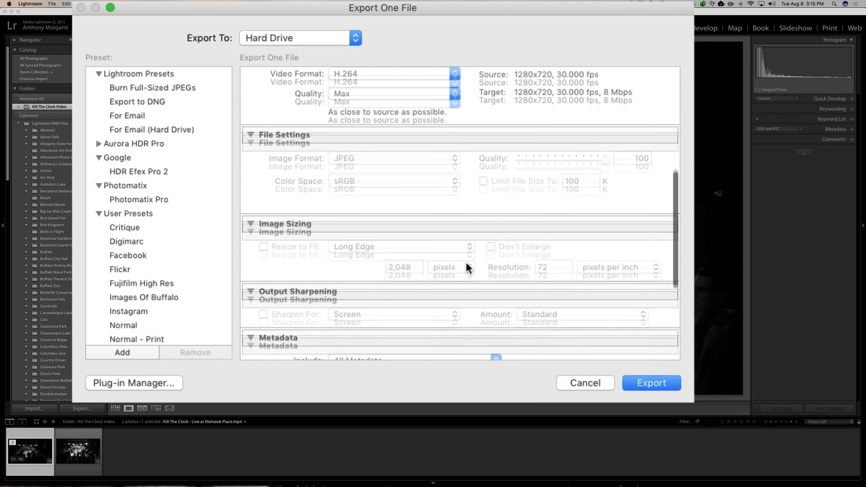
left_click(408, 320)
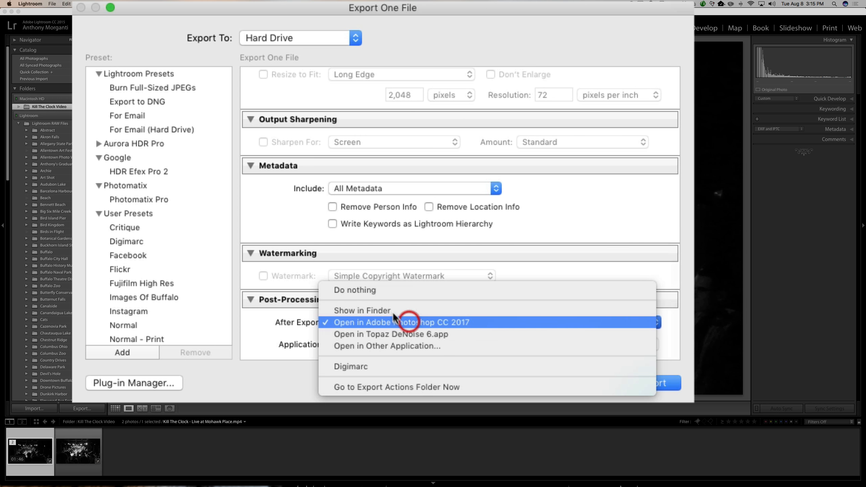
left_click(383, 292)
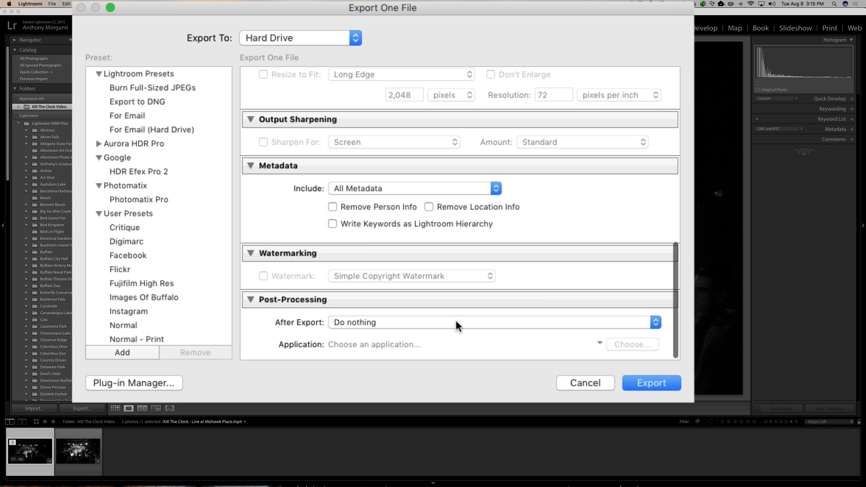
- Review the export settings once more and export the video to the Desktop folder
scroll(394, 251, "up", 10)
scroll(395, 251, "down", 10)
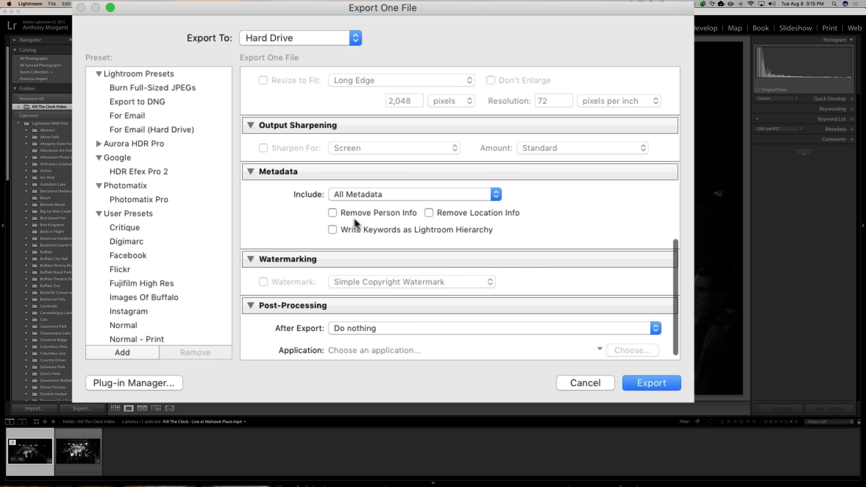
scroll(459, 200, "up", 5)
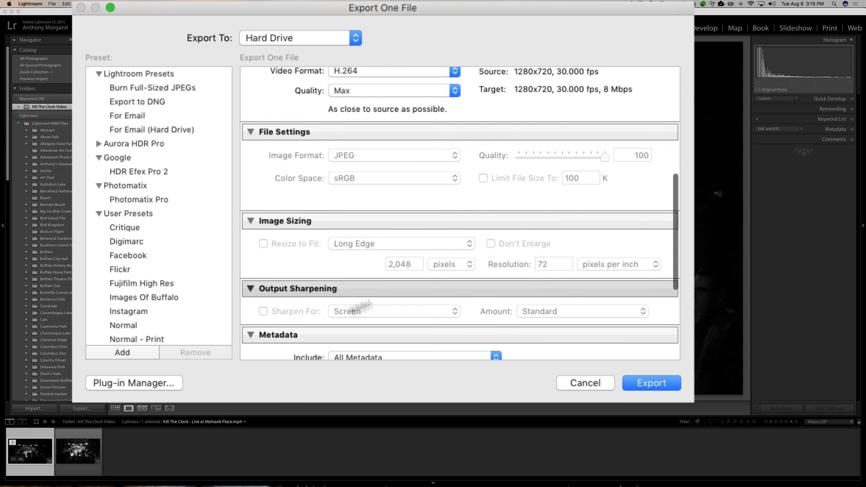
scroll(406, 167, "up", 5)
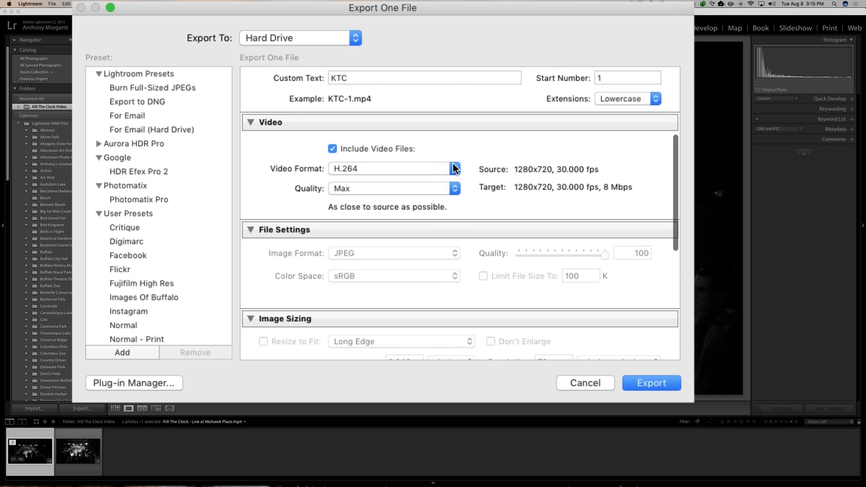
scroll(494, 145, "up", 3)
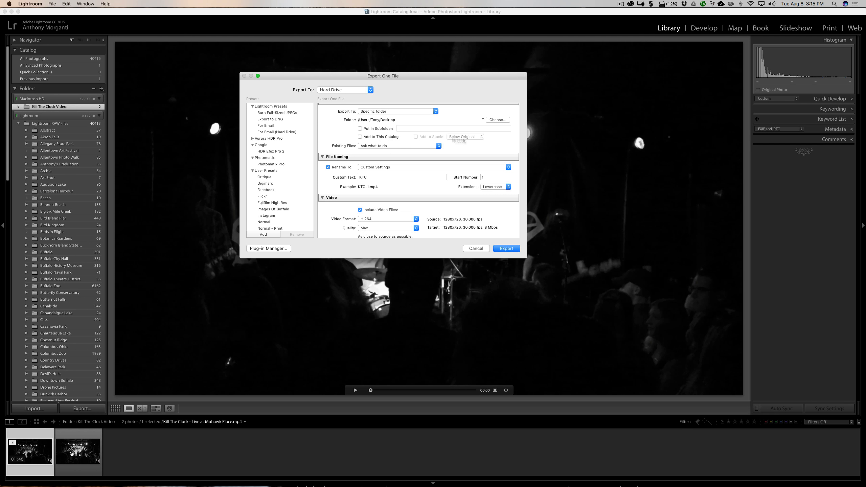
left_click(501, 250)
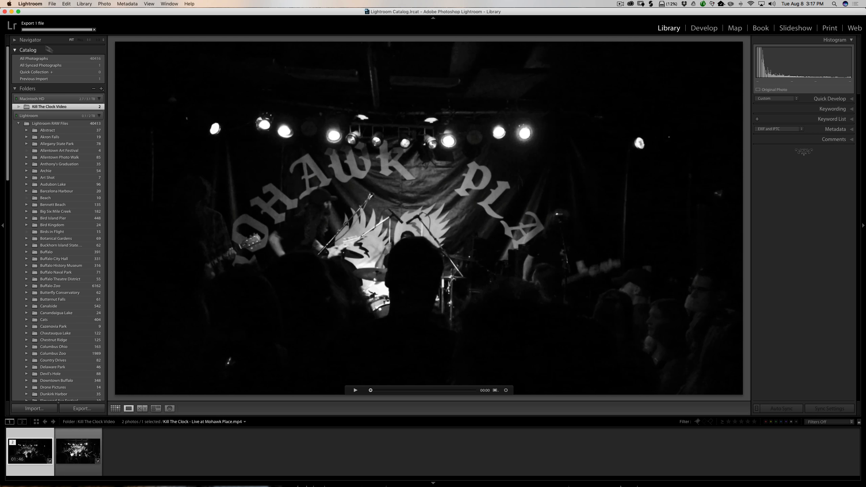
- Switch to the desktop, move the exported KTC-1.mp4 away from the other icons, and open it in QuickTime Player
left_click(11, 11)
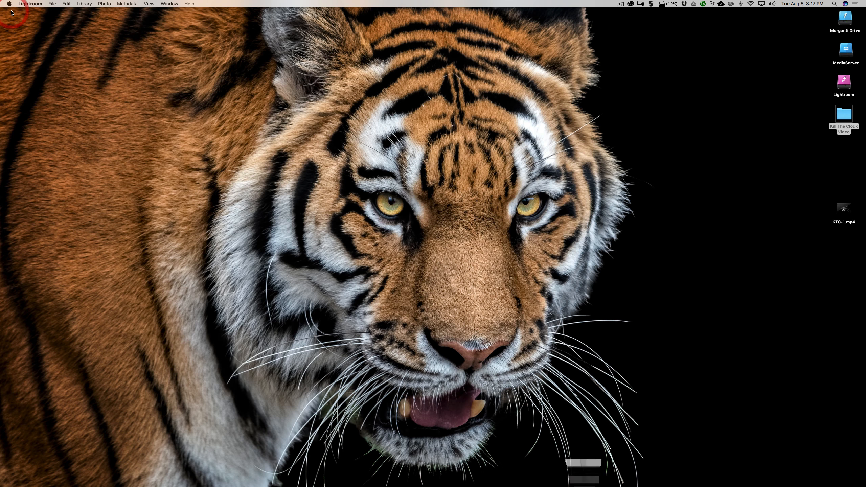
left_click_drag(843, 215, 719, 121)
double_click(719, 116)
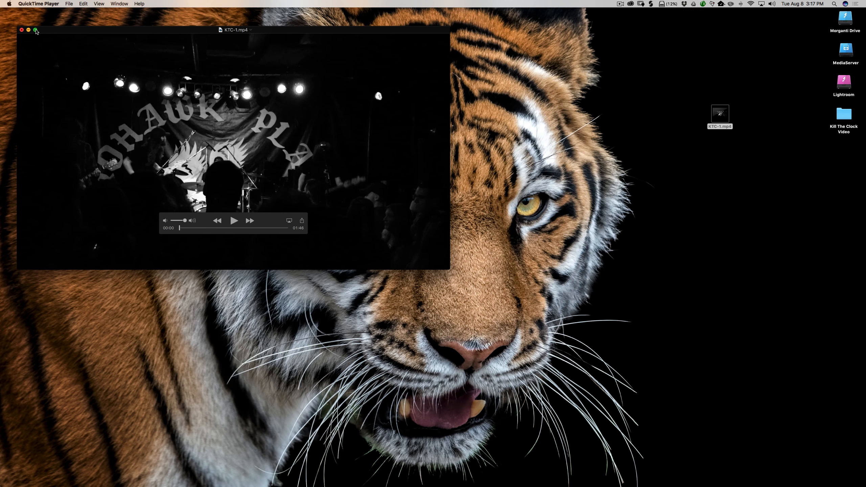
- Play the exported black-and-white video briefly, pause it, and close its window
left_click(234, 221)
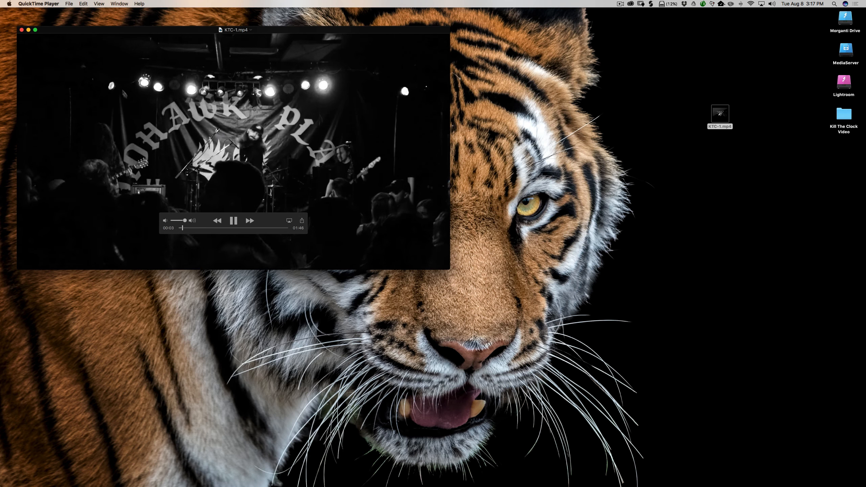
left_click(234, 221)
left_click(21, 30)
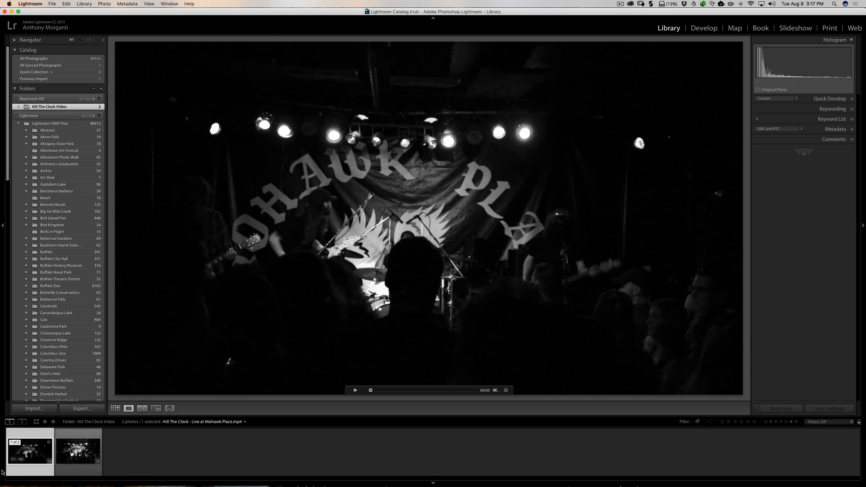
- Back in Lightroom's Library, view the video's frame options, Capture Frame and Set Poster Frame, and dismiss them
left_click(495, 391)
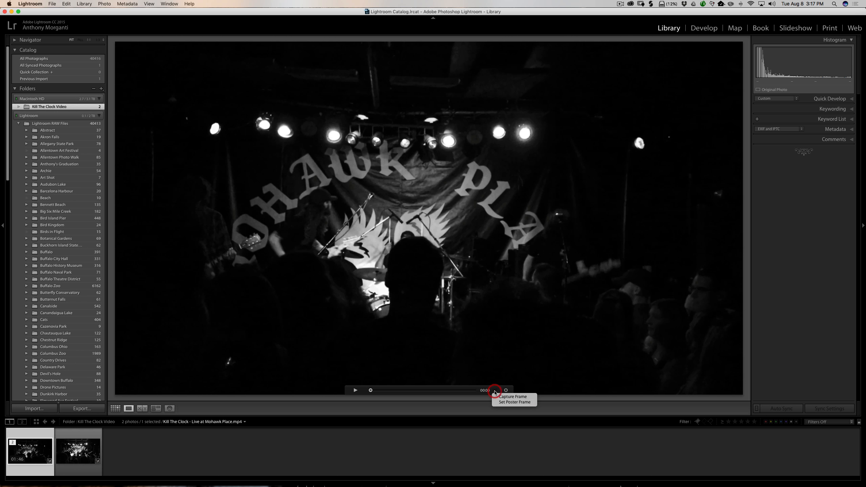
left_click(466, 387)
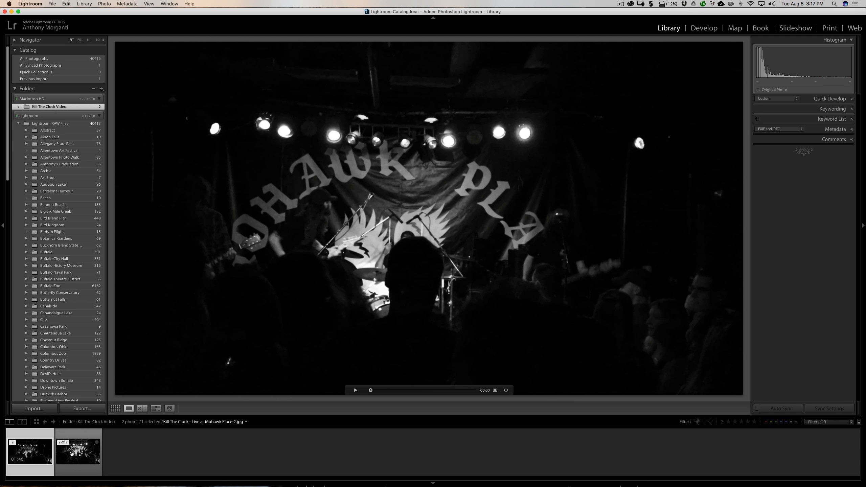